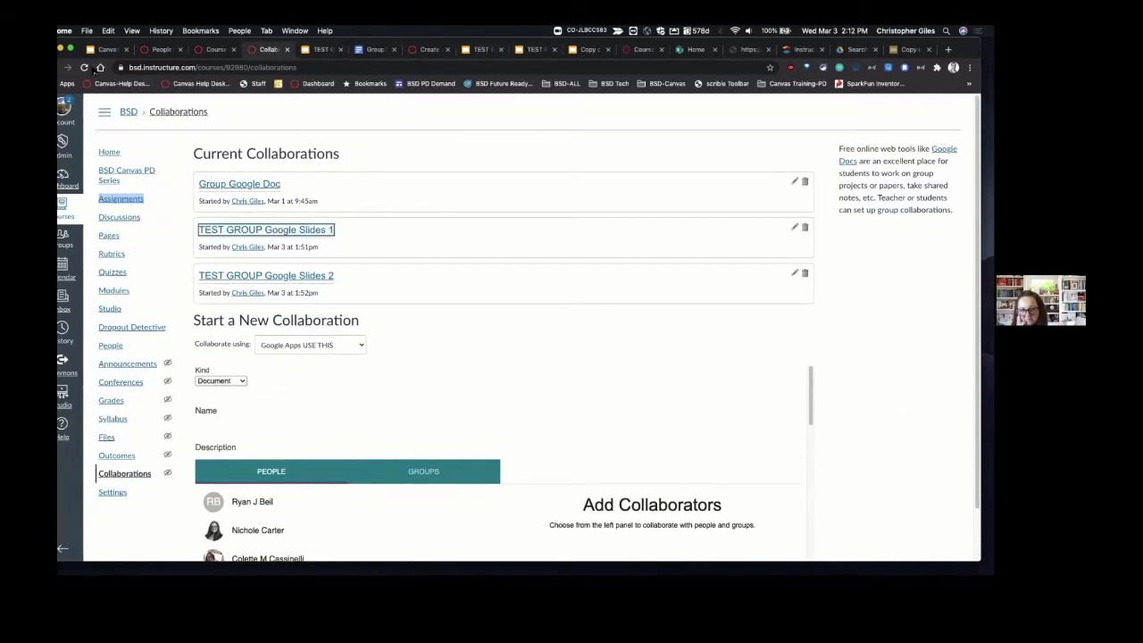
Step: Reload the Collaborations page and start a new collaboration using the Google Apps USE THIS option
left_click(85, 68)
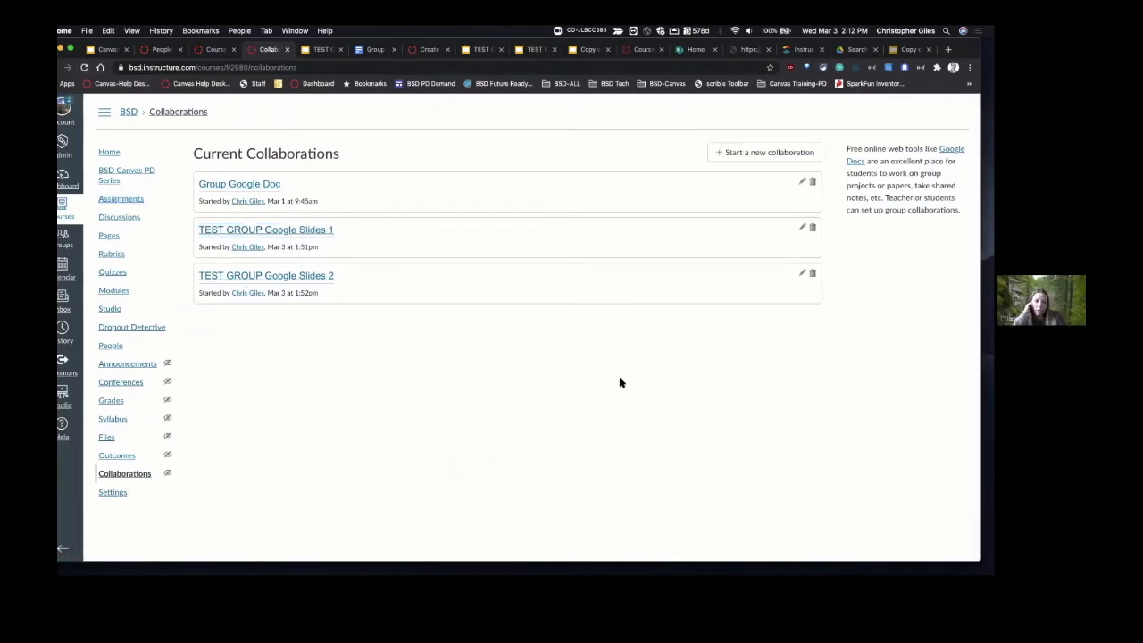
left_click(764, 153)
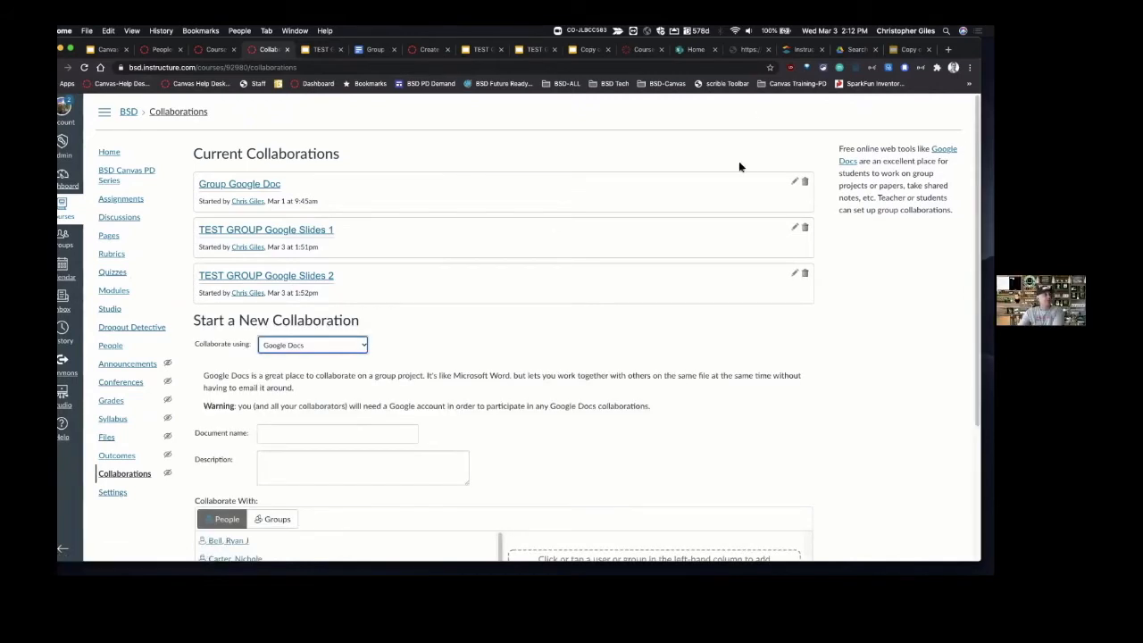
scroll(500, 357, "down", 2)
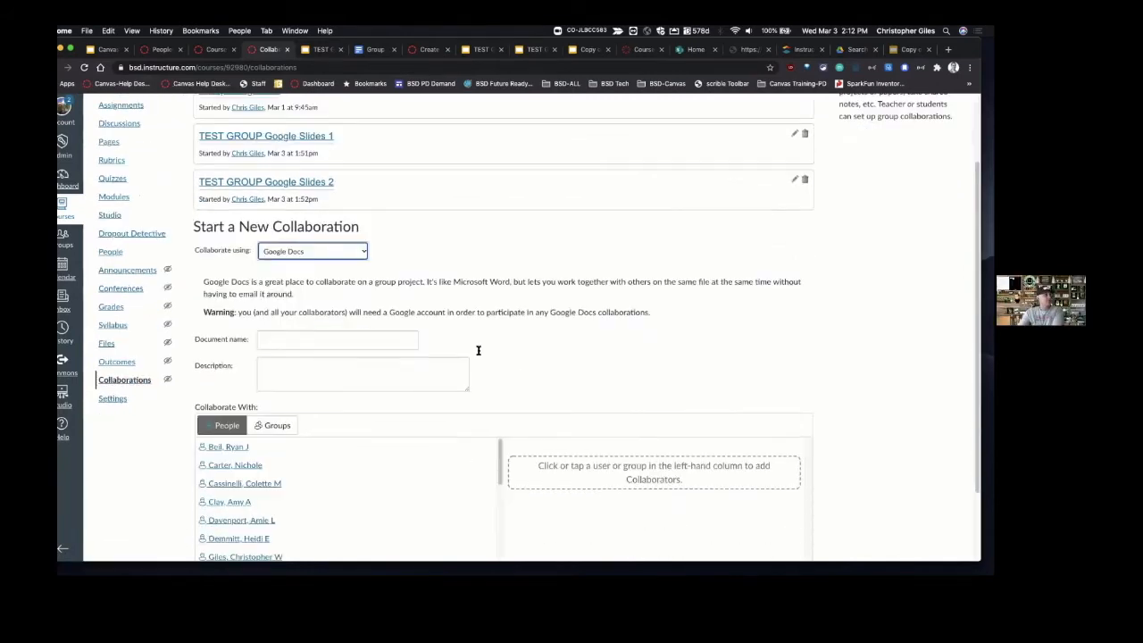
left_click(294, 253)
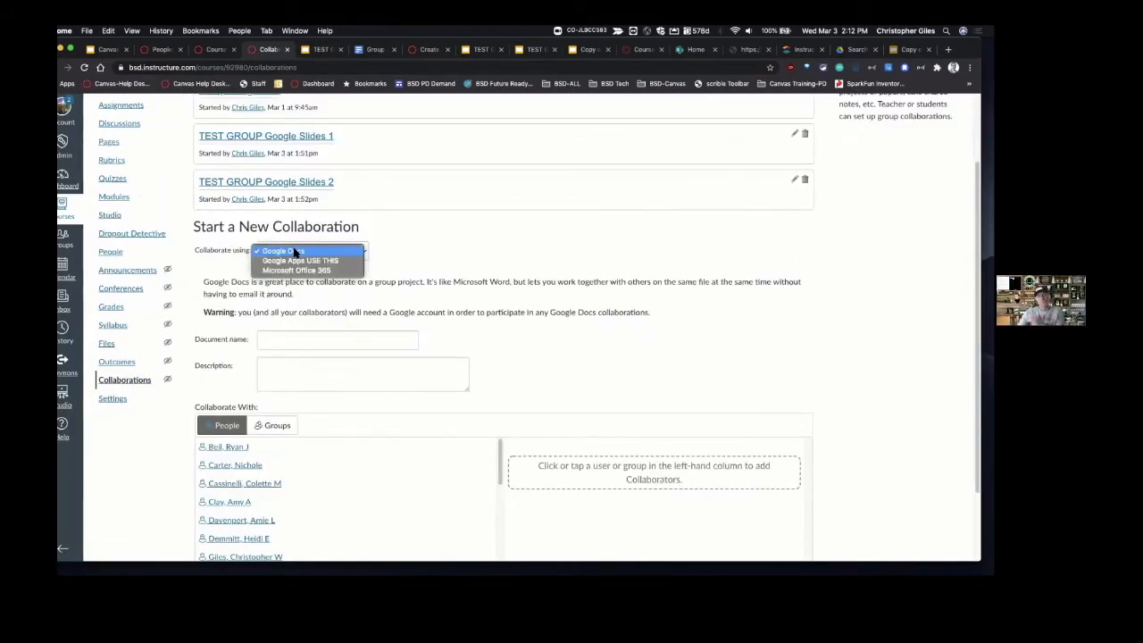
left_click(400, 238)
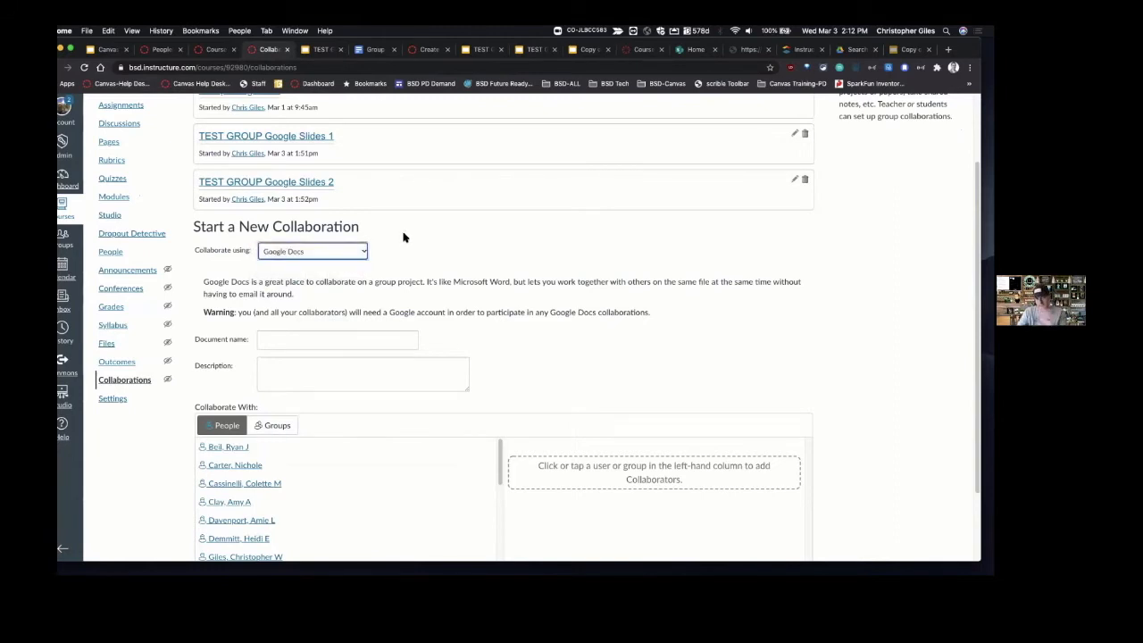
left_click(359, 252)
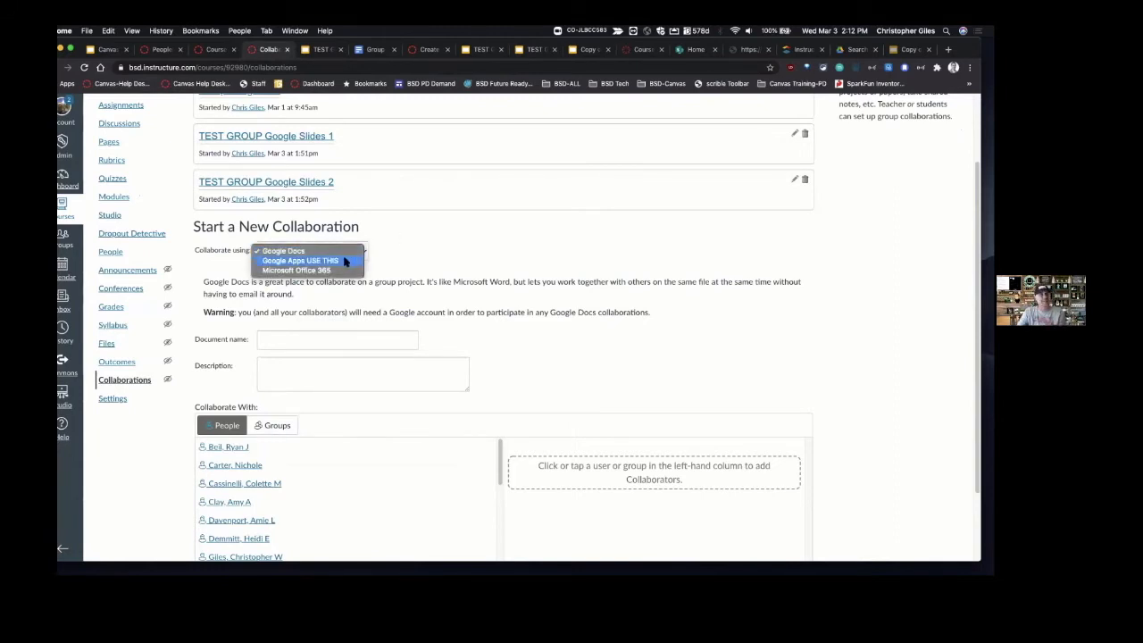
left_click(344, 261)
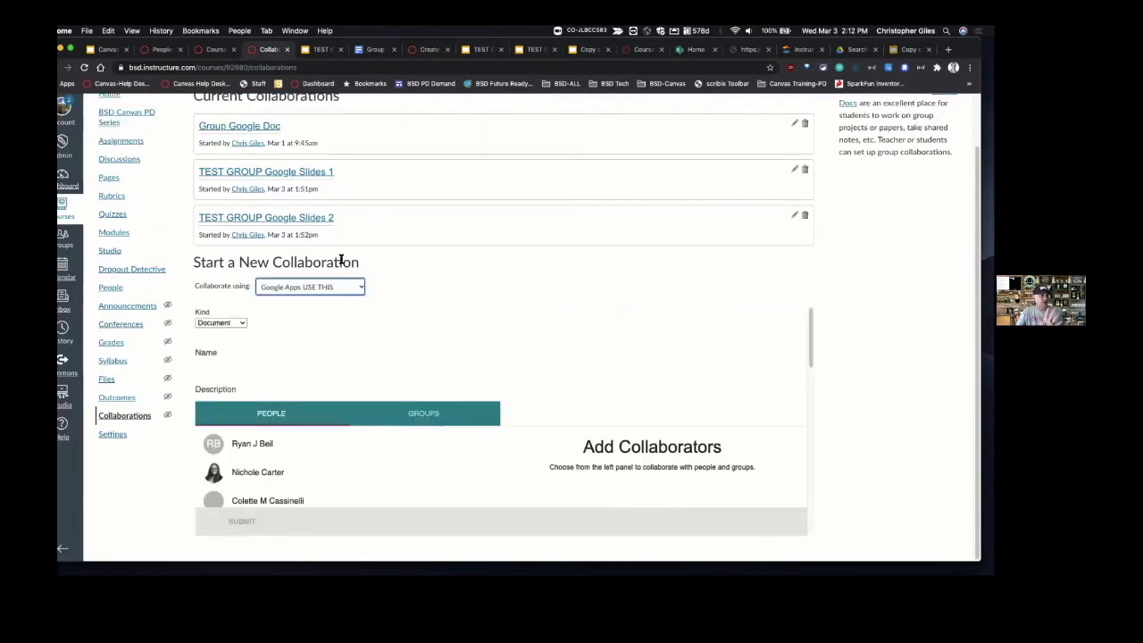
Step: Set the kind of the new collaboration to Presentation
left_click(234, 323)
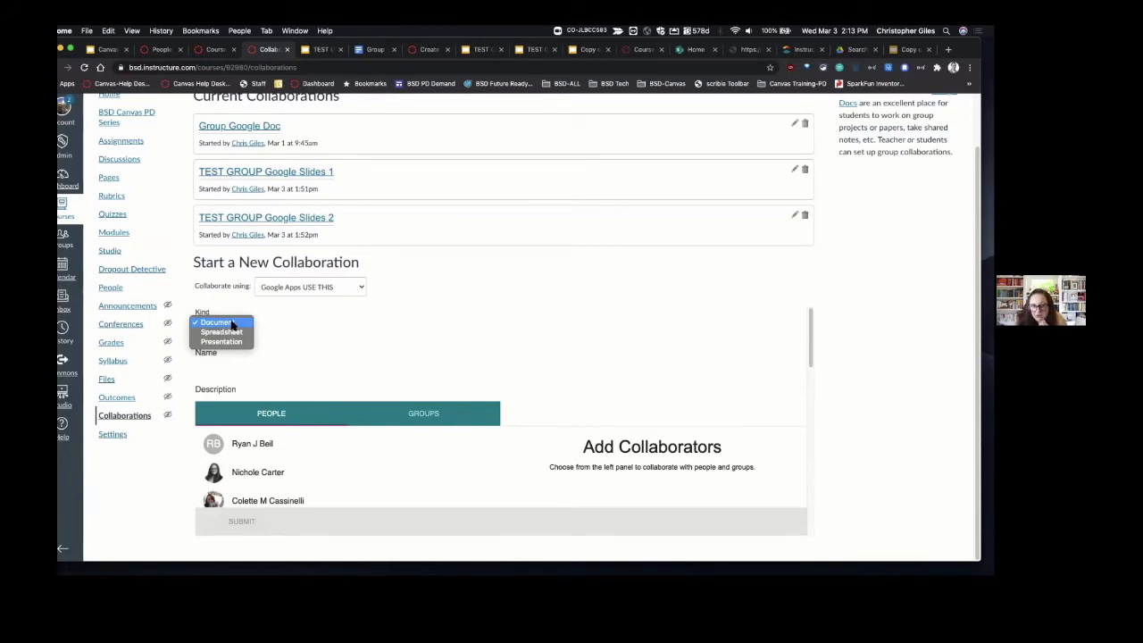
left_click(271, 325)
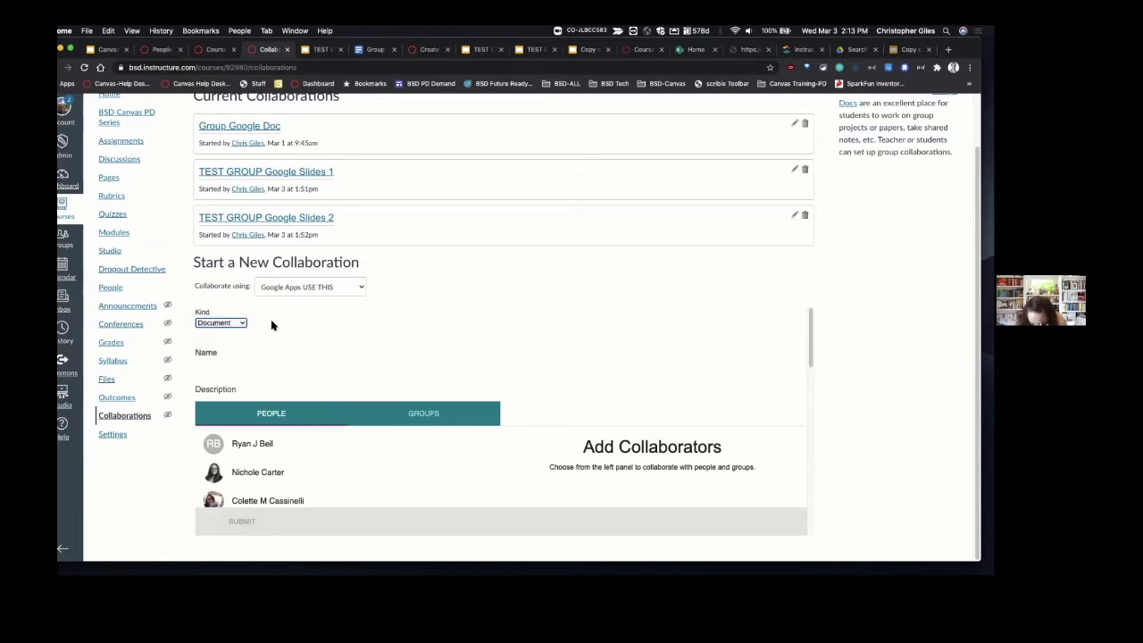
left_click(227, 324)
left_click(223, 341)
Step: Show the course groups in the collaborator list and add the Canvas Trailblazer 1 group
left_click(428, 413)
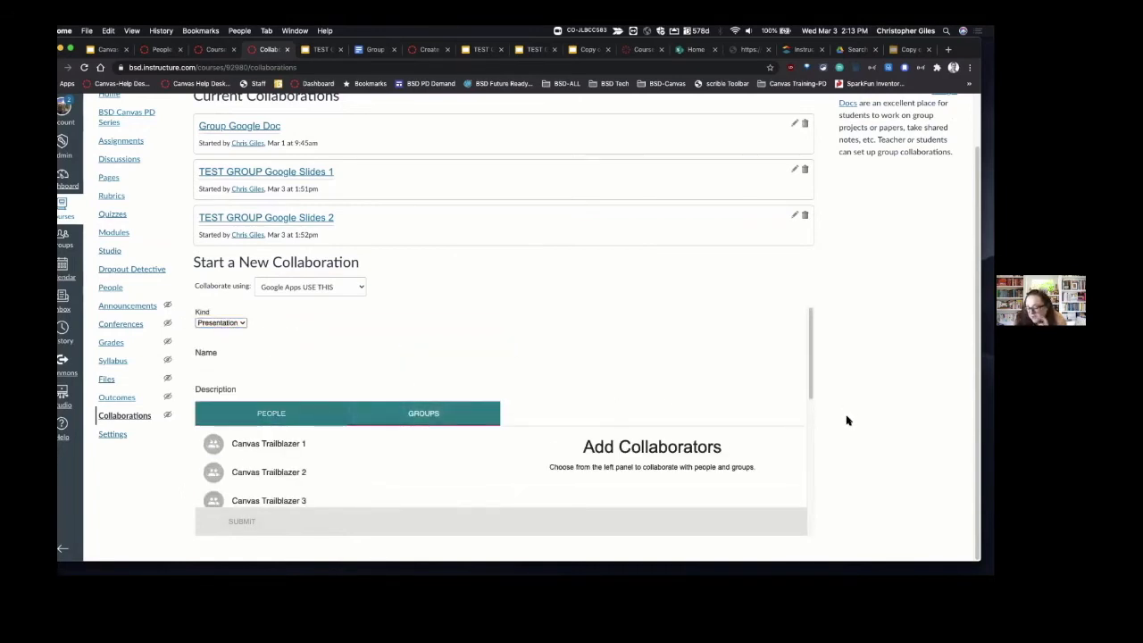
left_click_drag(811, 391, 811, 448)
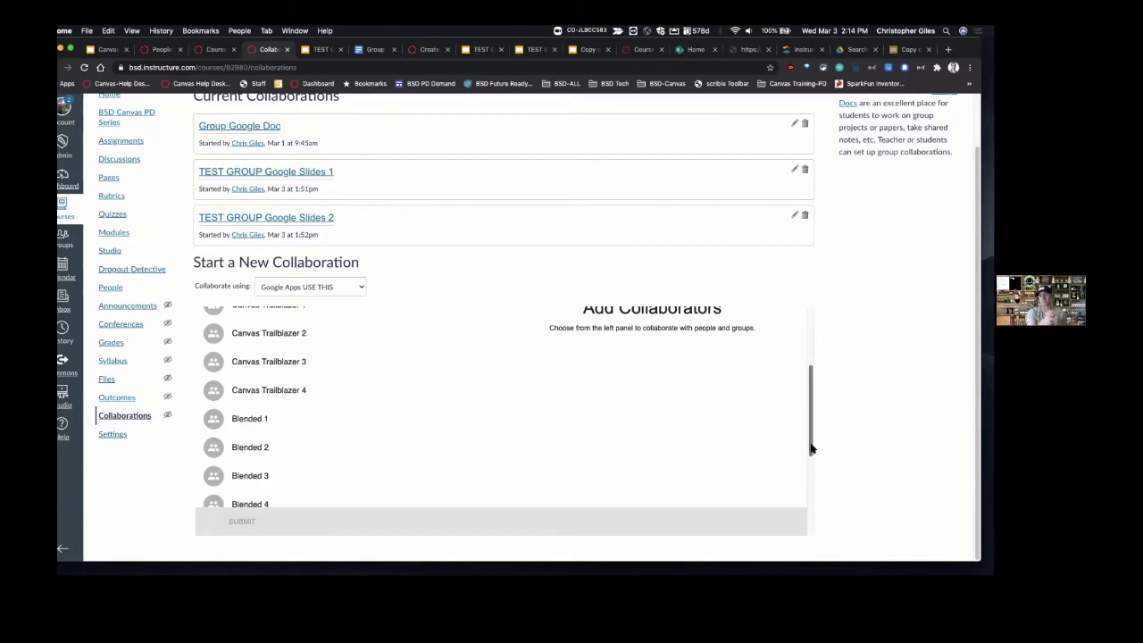
scroll(286, 429, "up", 3)
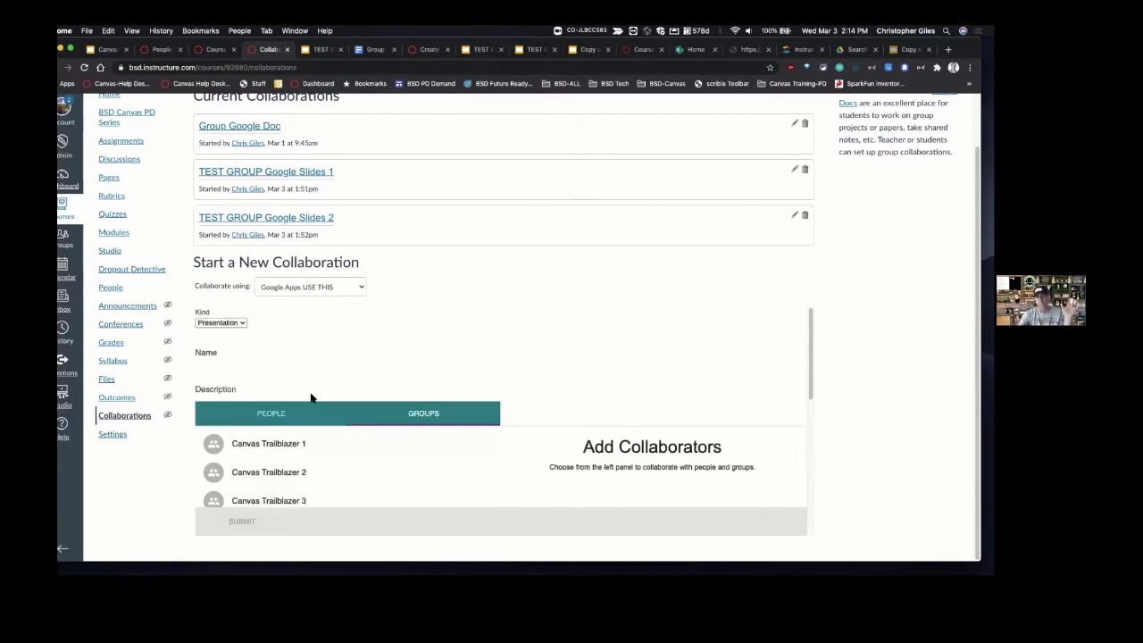
left_click(301, 441)
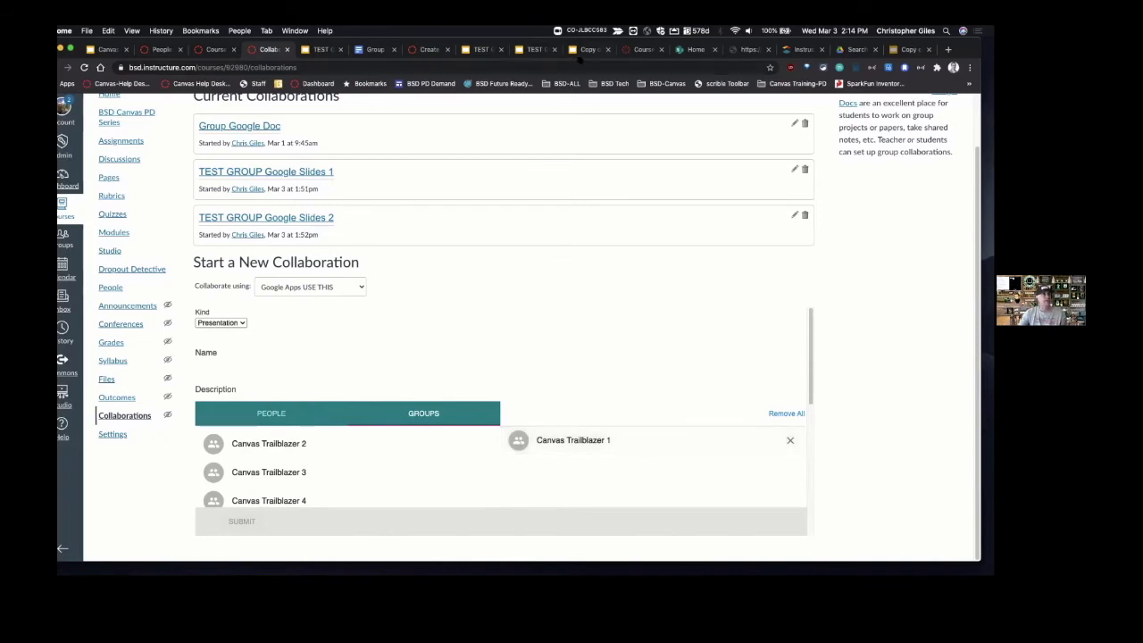
Step: Copy the title of the TEST GROUP Google Slides 2 presentation and search Google Drive for it
left_click(579, 52)
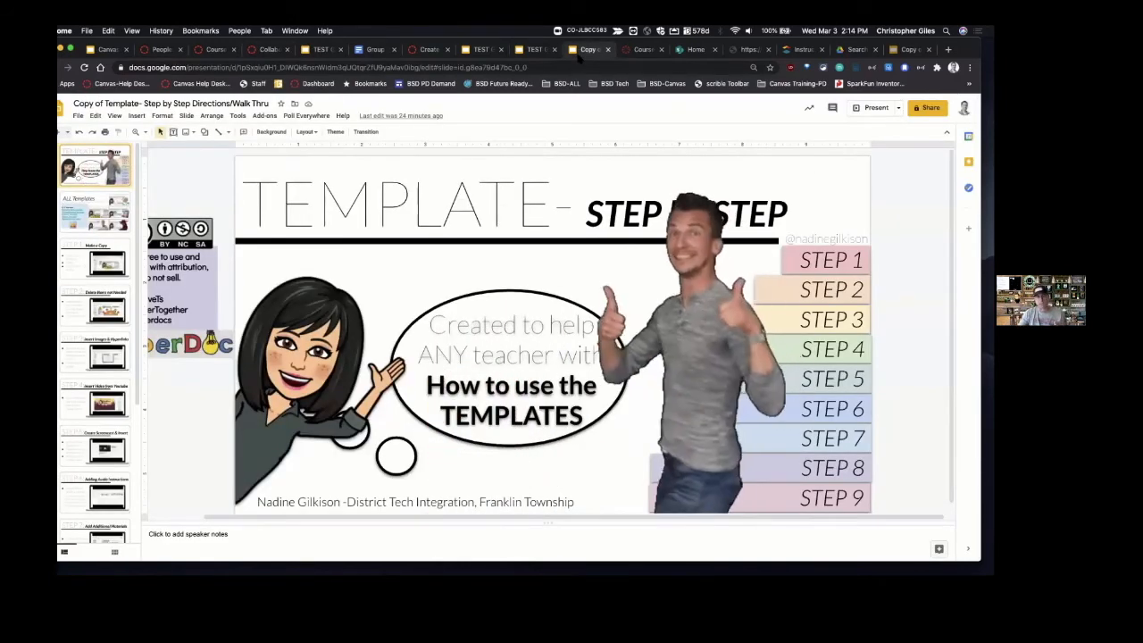
left_click(474, 51)
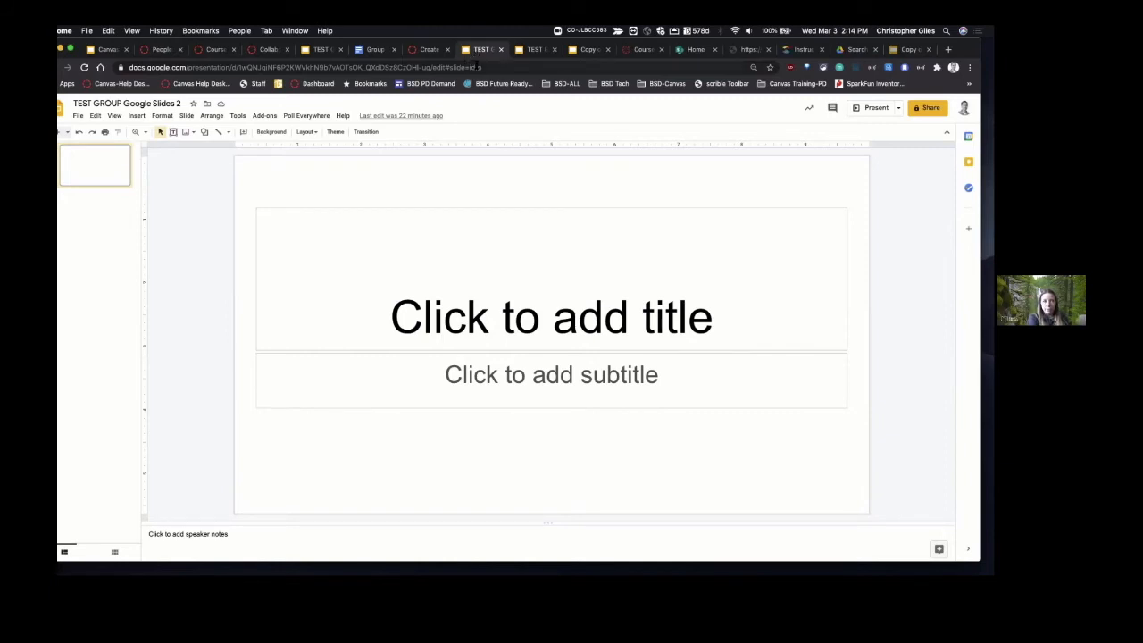
left_click(145, 101)
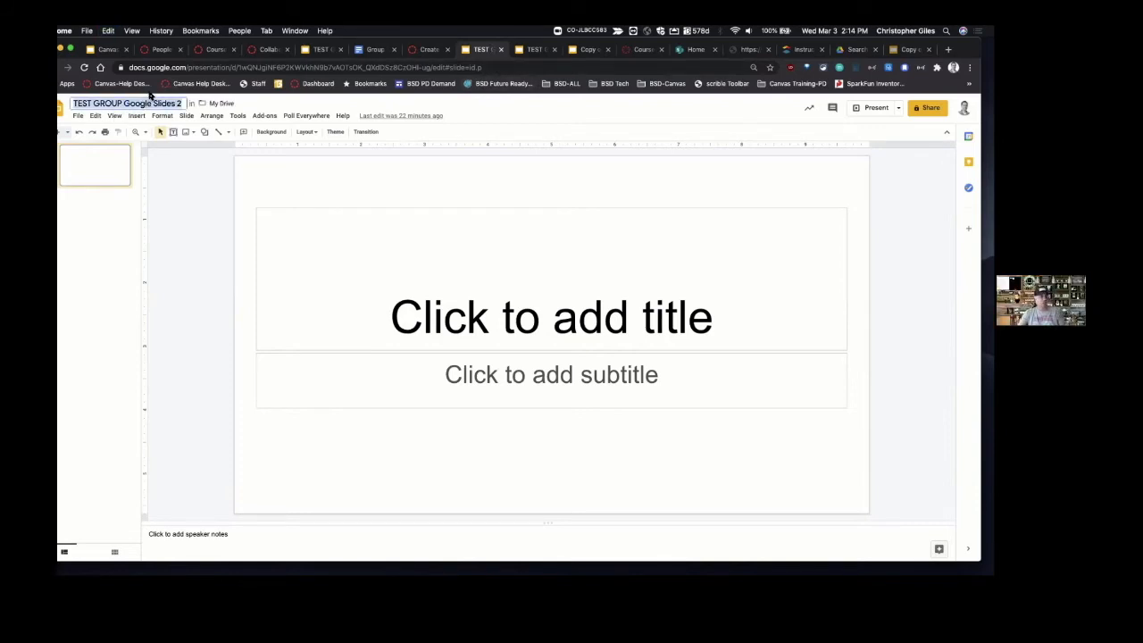
left_click(848, 50)
left_click(265, 109)
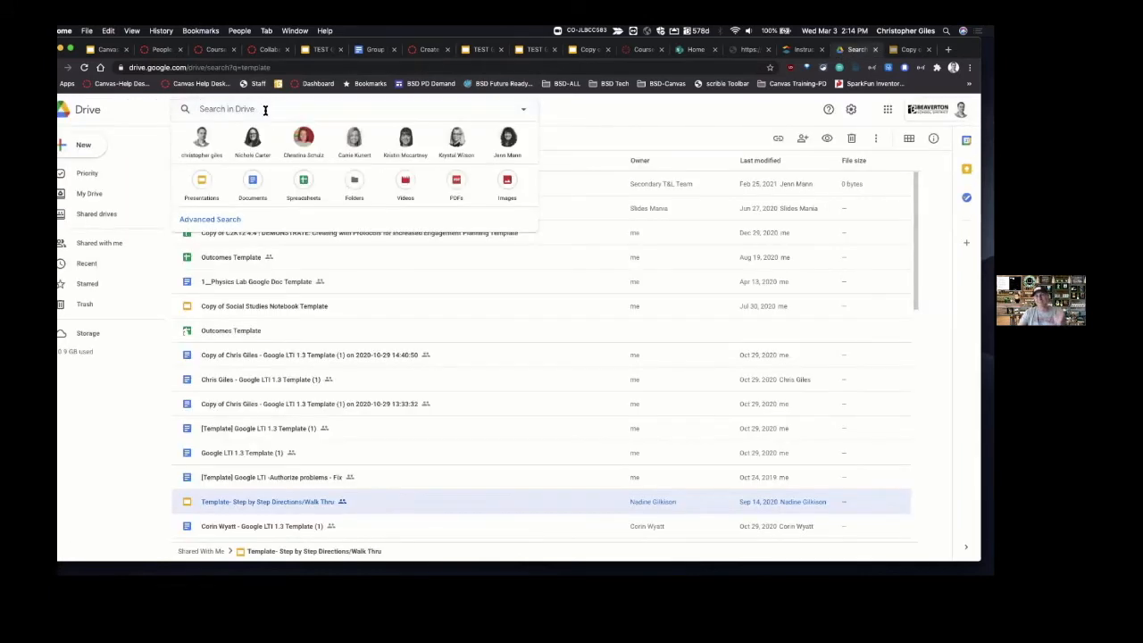
key("super+v")
key("Return")
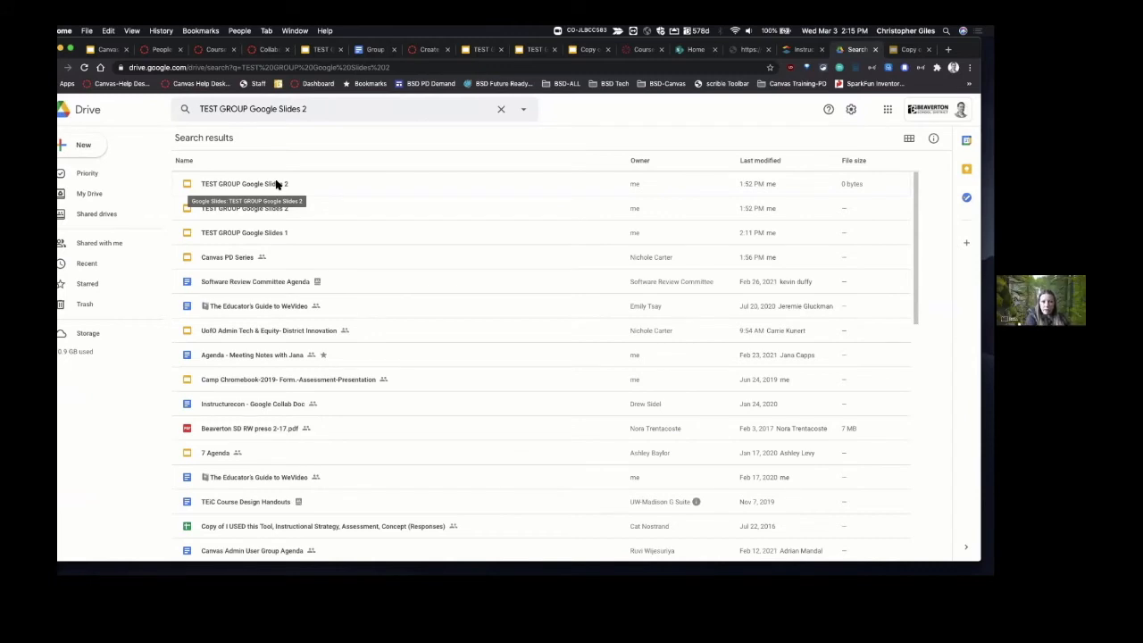
Step: Return to the Canvas Collaborations page, reload it to discard the unfinished form, and view the TEST GROUP Google Slides 1 presentation
left_click(272, 51)
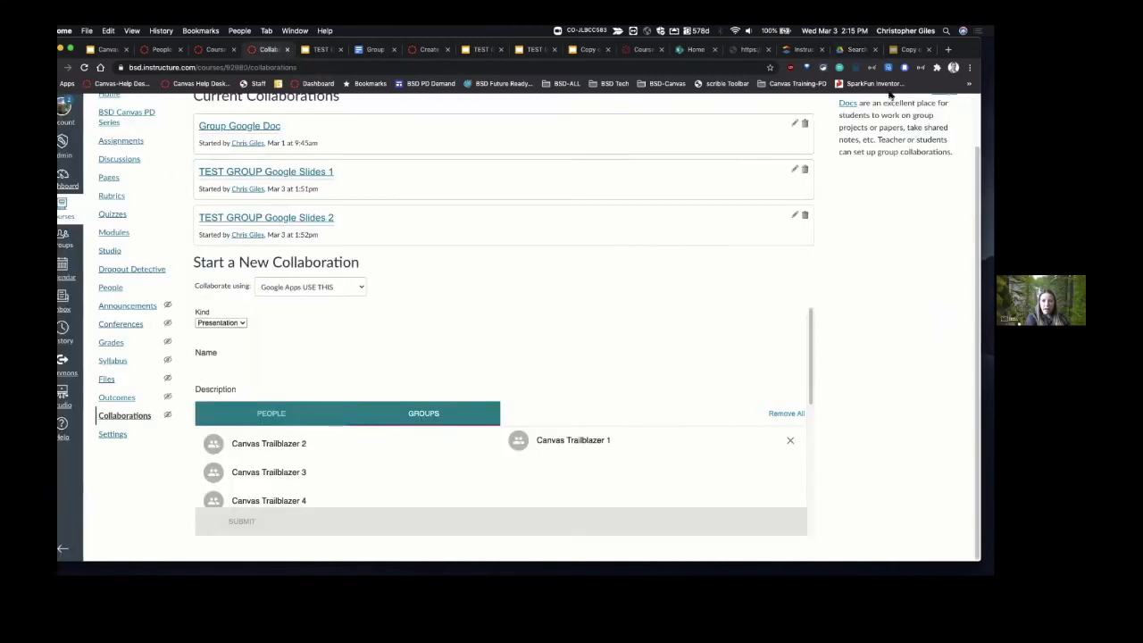
scroll(677, 255, "up", 1)
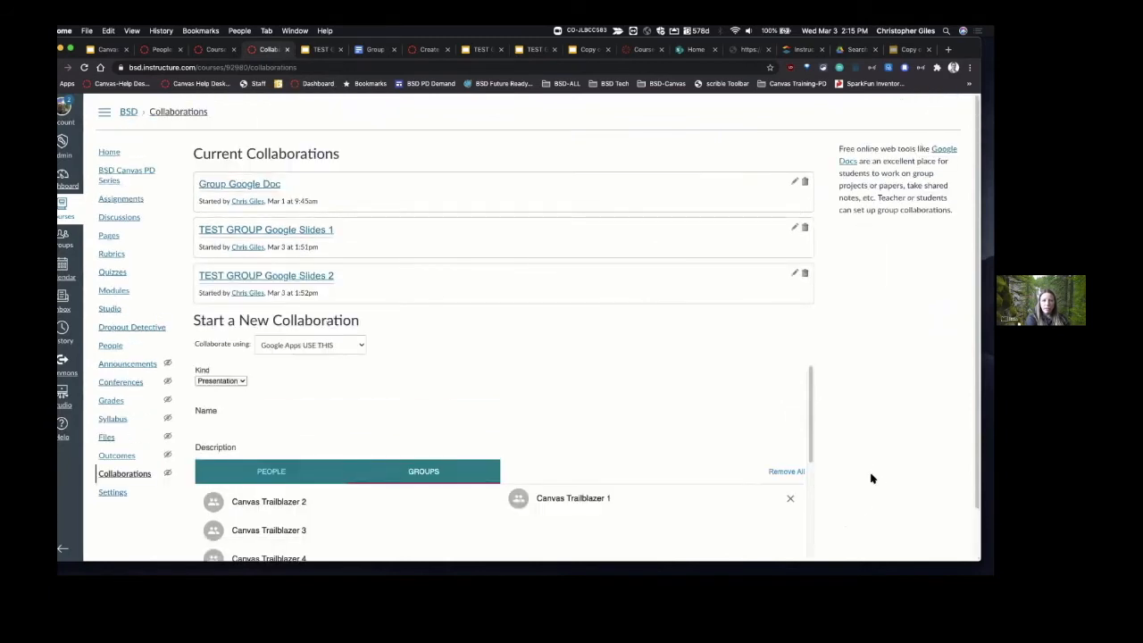
scroll(871, 479, "down", 1)
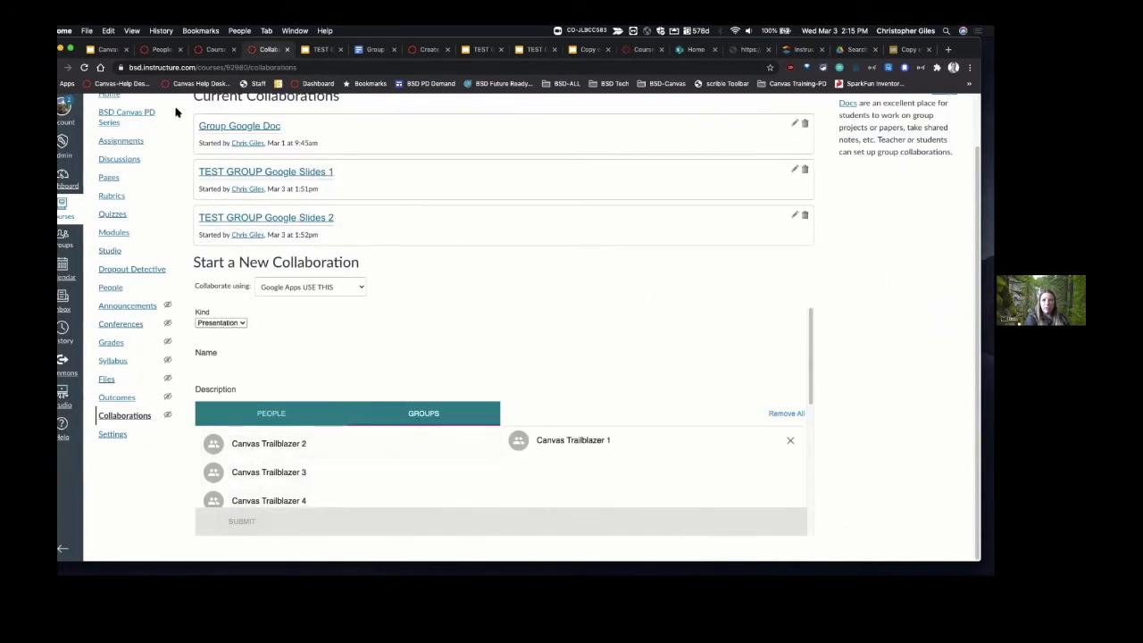
left_click(84, 68)
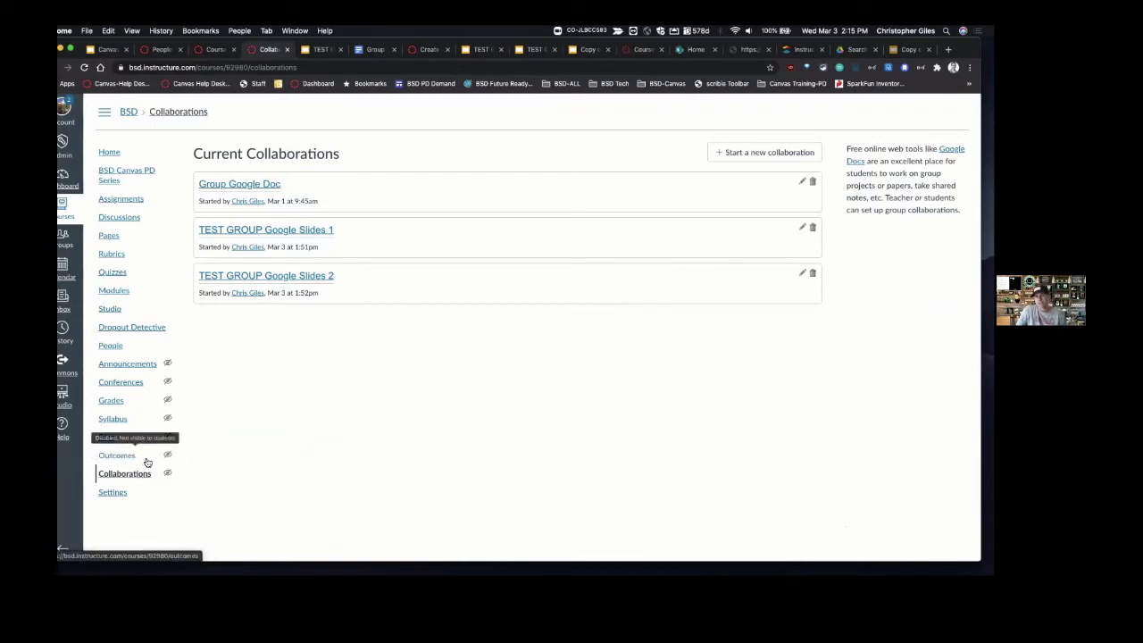
left_click(271, 258)
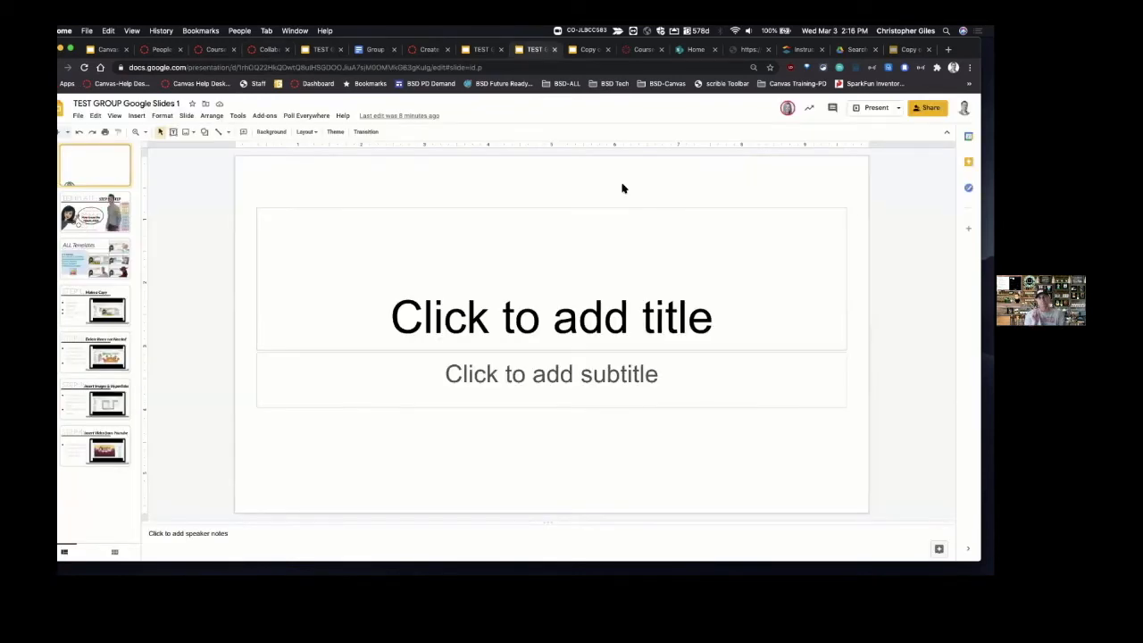
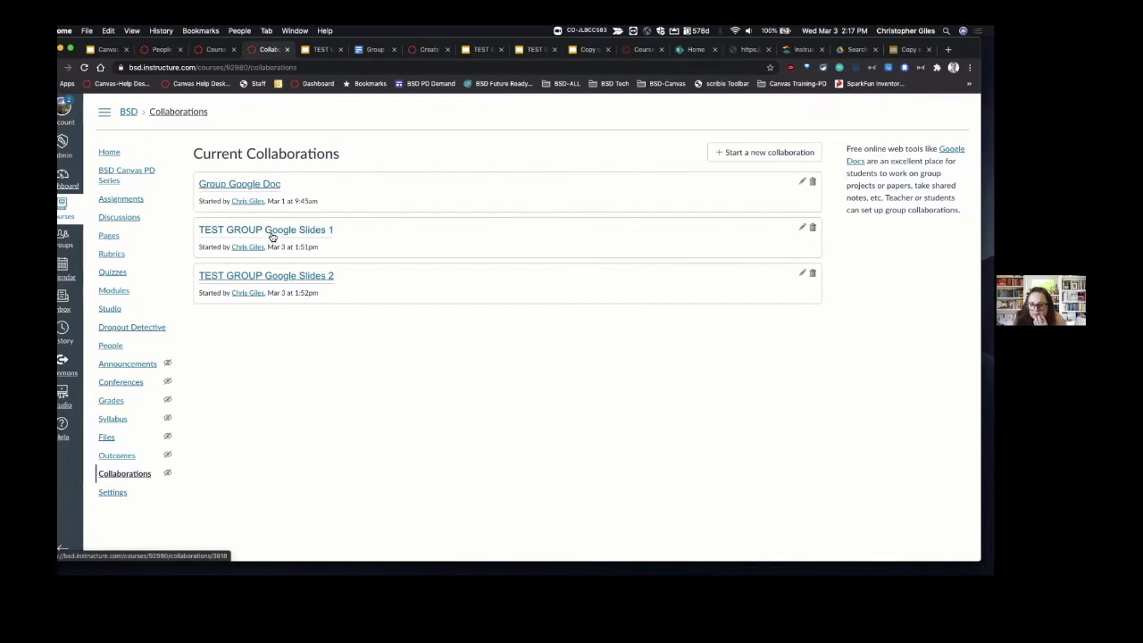
Step: Add a group named "Team of 1" to the Collab test group set on the course's People page
left_click(211, 49)
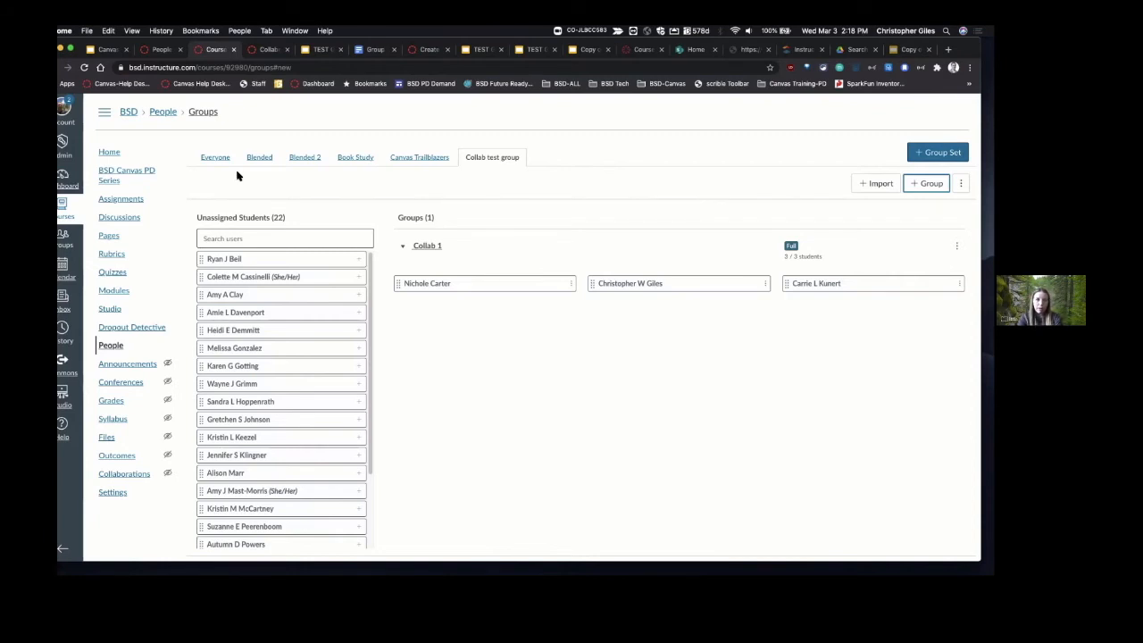
left_click(928, 184)
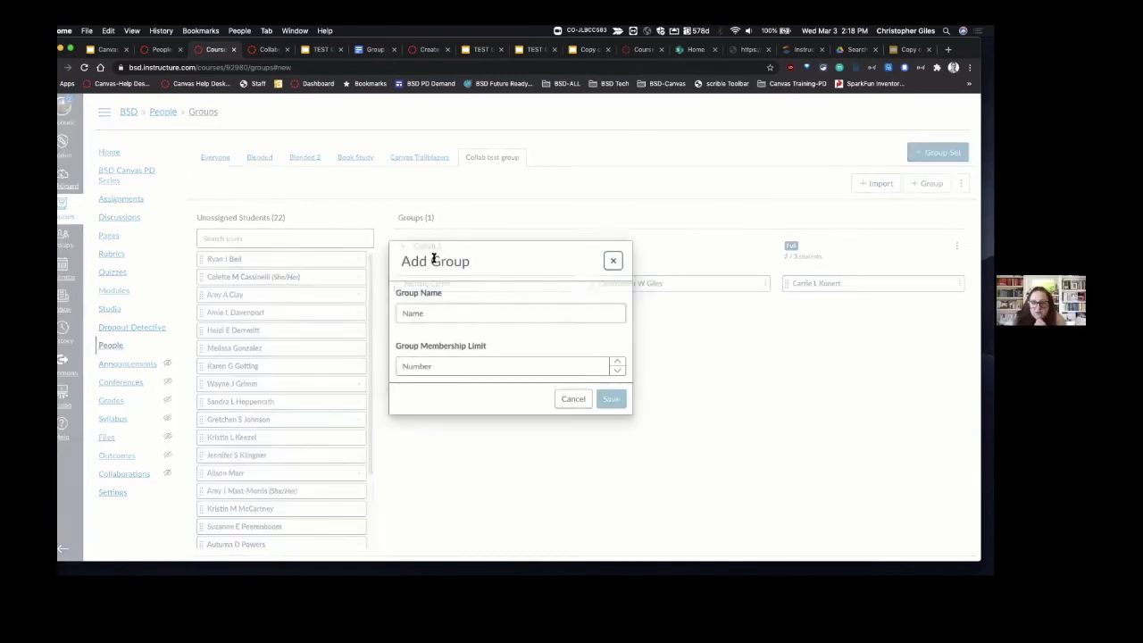
left_click(428, 310)
type("Team of 1")
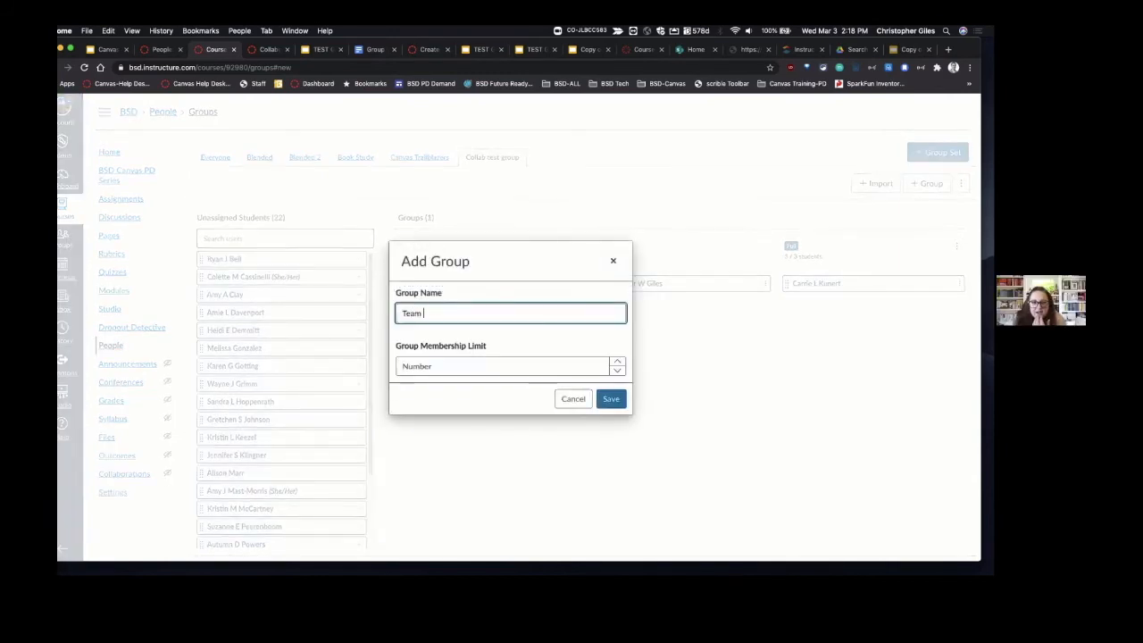
left_click(611, 399)
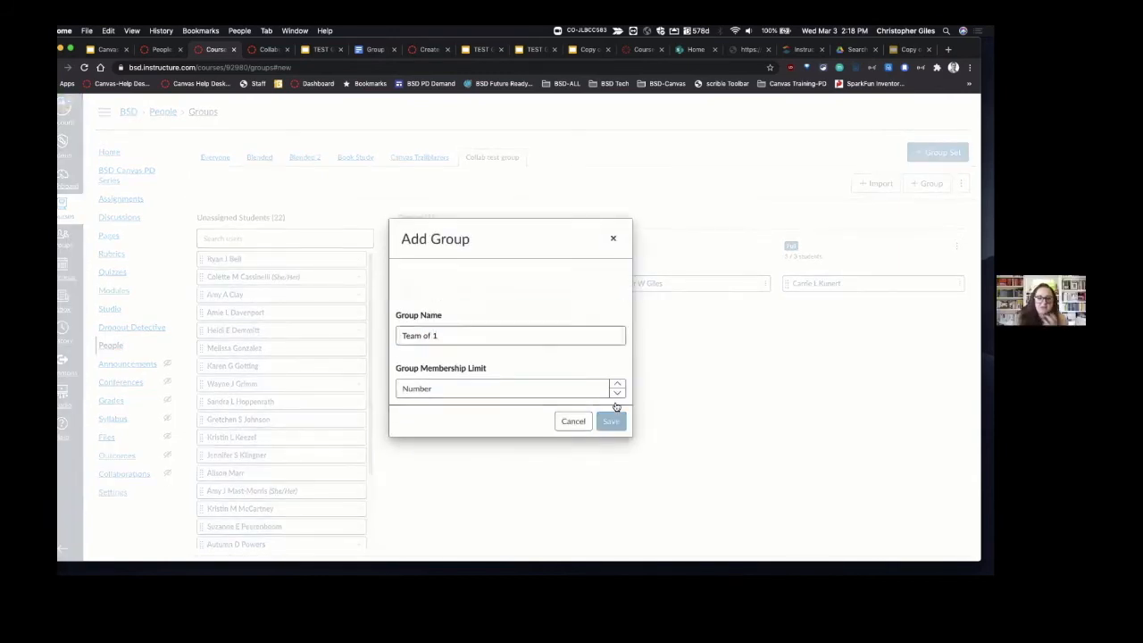
Step: Start a new collaboration on the course's Collaborations page using the Google Apps USE THIS option
left_click(270, 49)
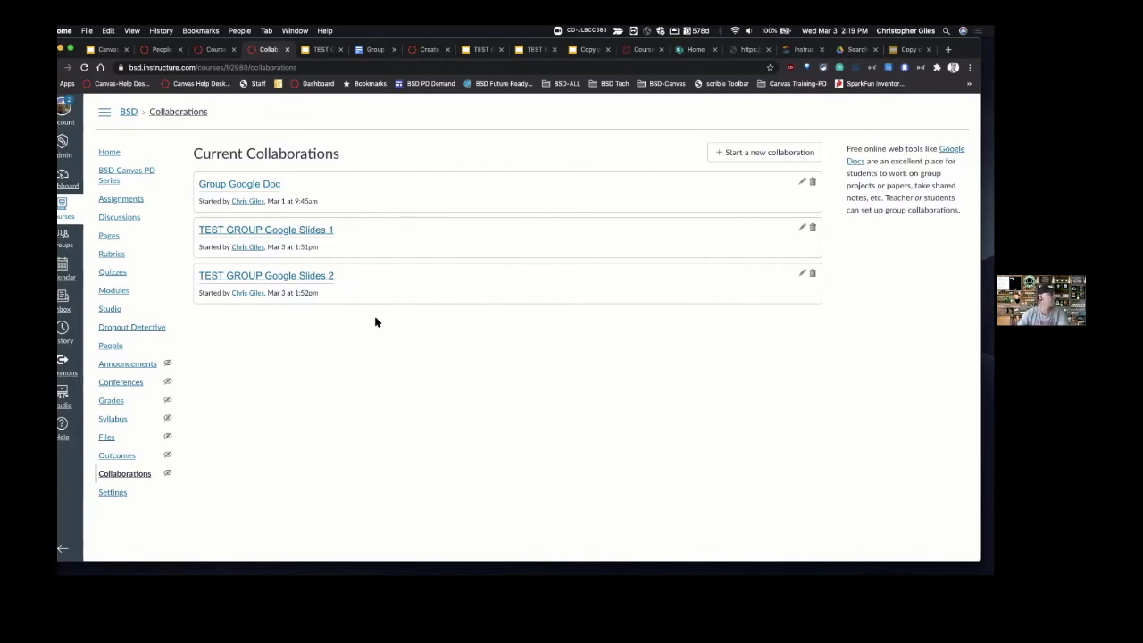
left_click(743, 153)
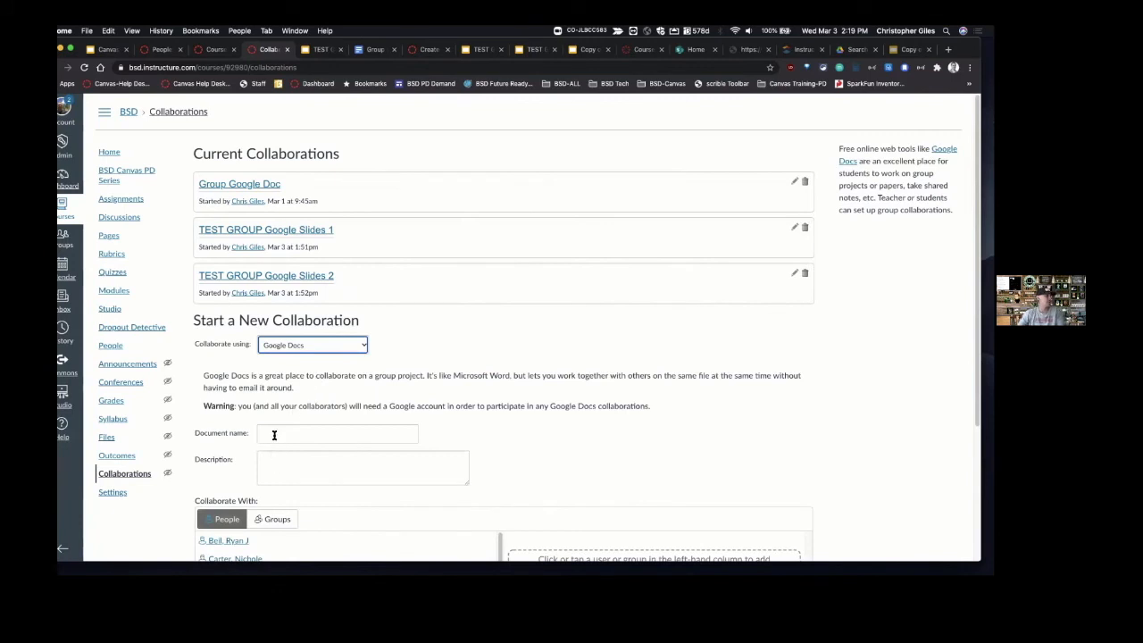
left_click(280, 347)
left_click(286, 355)
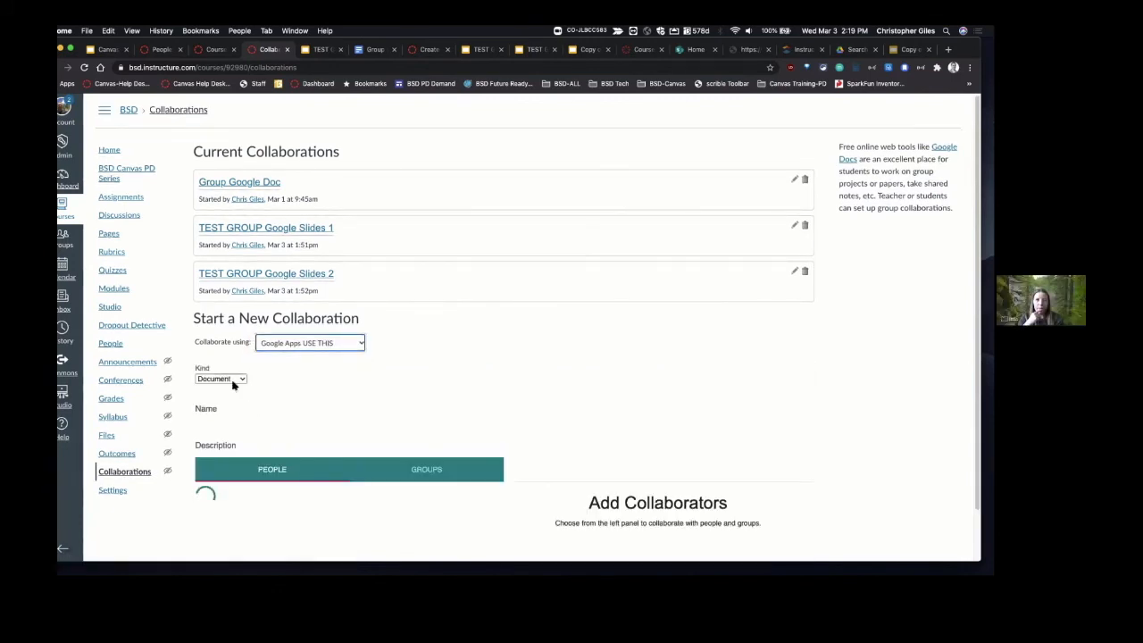
Step: Set the new collaboration's kind to Presentation and name it "ABC"
left_click(233, 380)
left_click(229, 397)
left_click(234, 408)
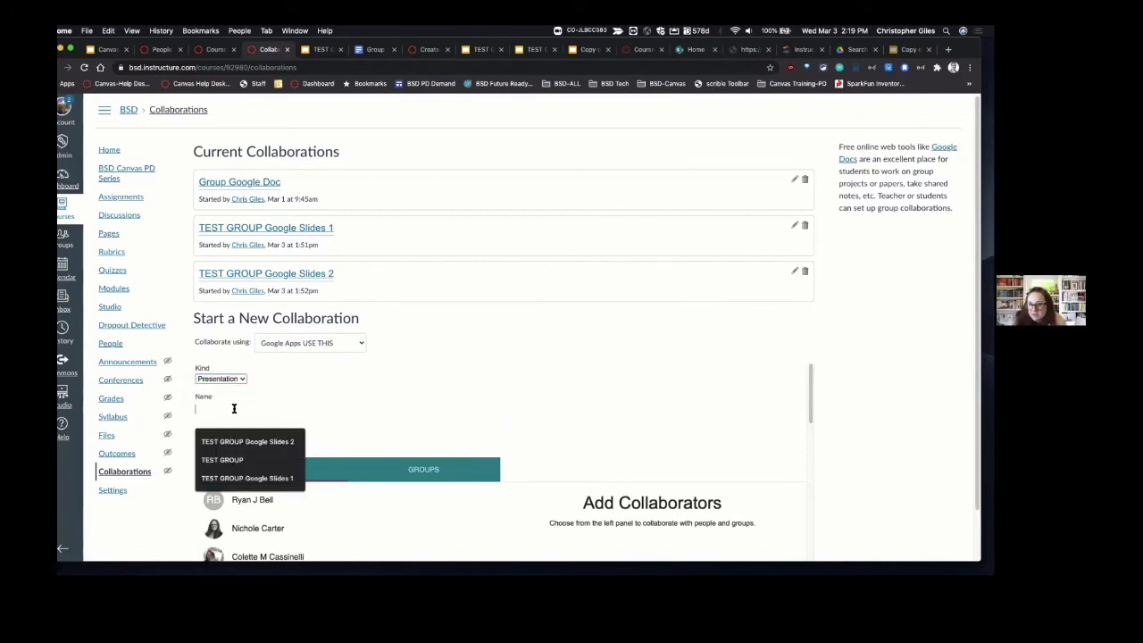
type("ABC")
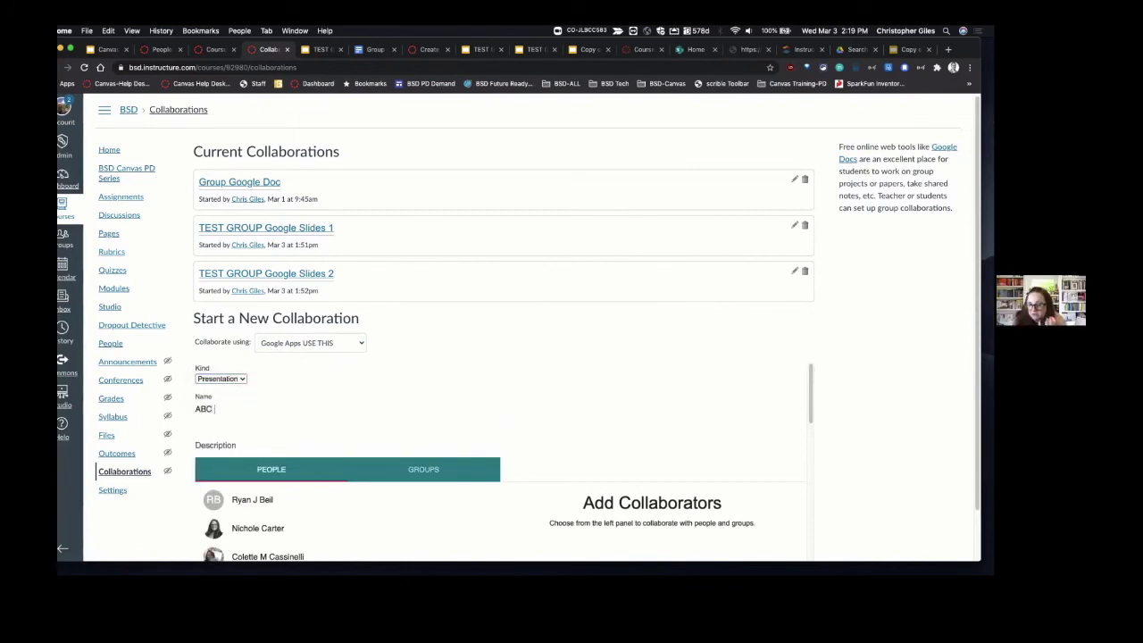
Step: Add the Collab 1 group as a collaborator on the new ABC presentation and submit the collaboration
scroll(331, 390, "down", 3)
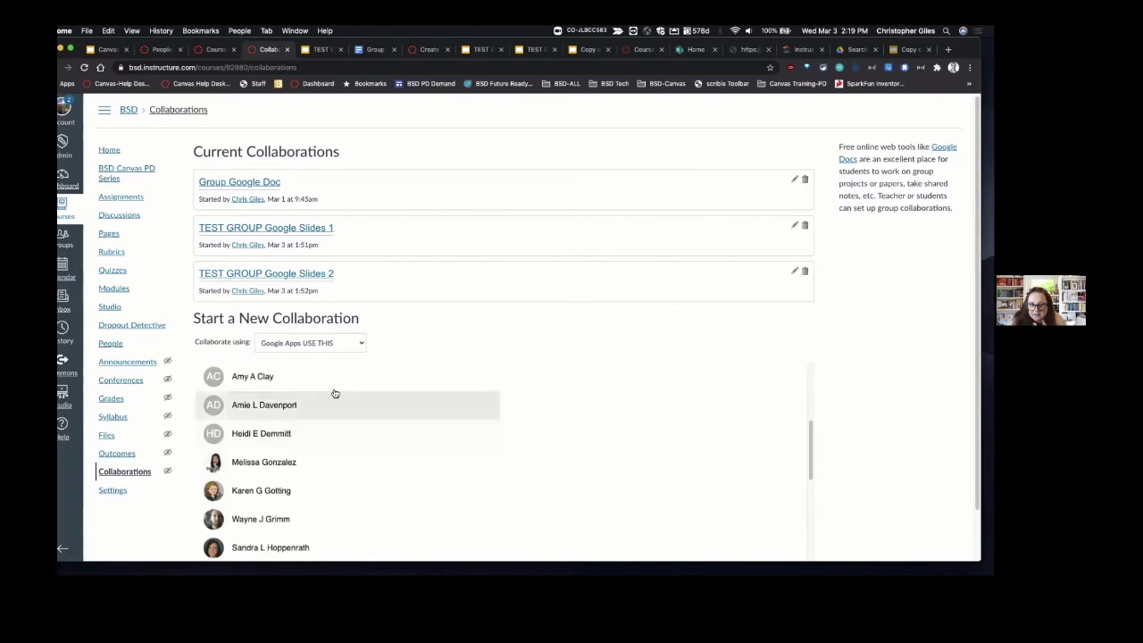
left_click(411, 374)
scroll(327, 500, "down", 10)
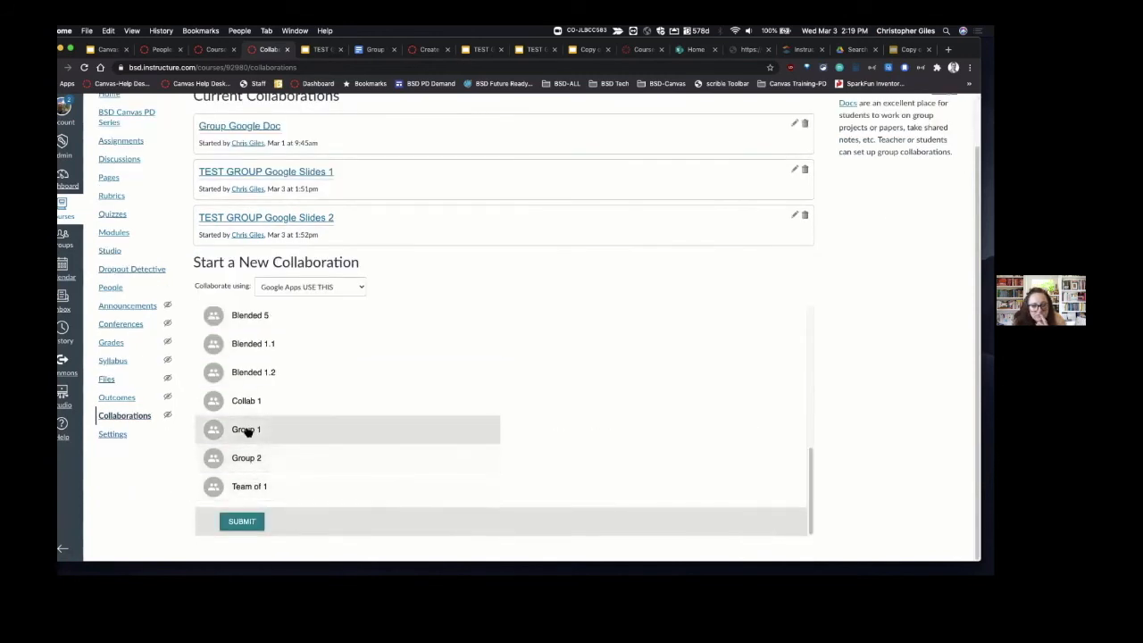
left_click(246, 404)
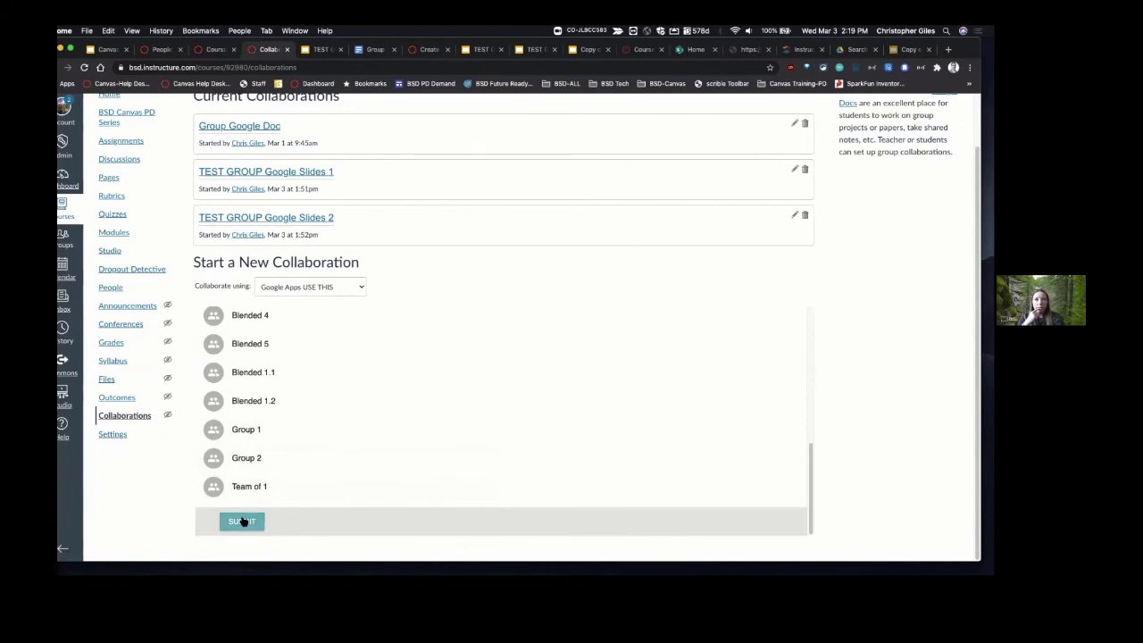
left_click(242, 522)
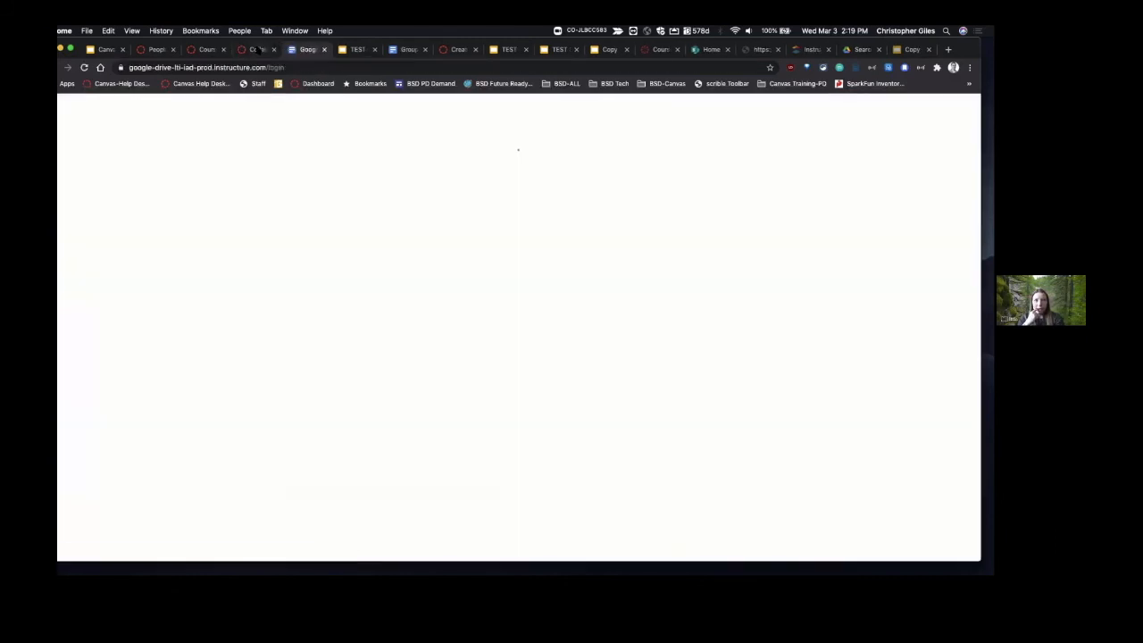
Step: View the ABC presentation from the course's Collaborations page, then return to the list of current collaborations
left_click(257, 50)
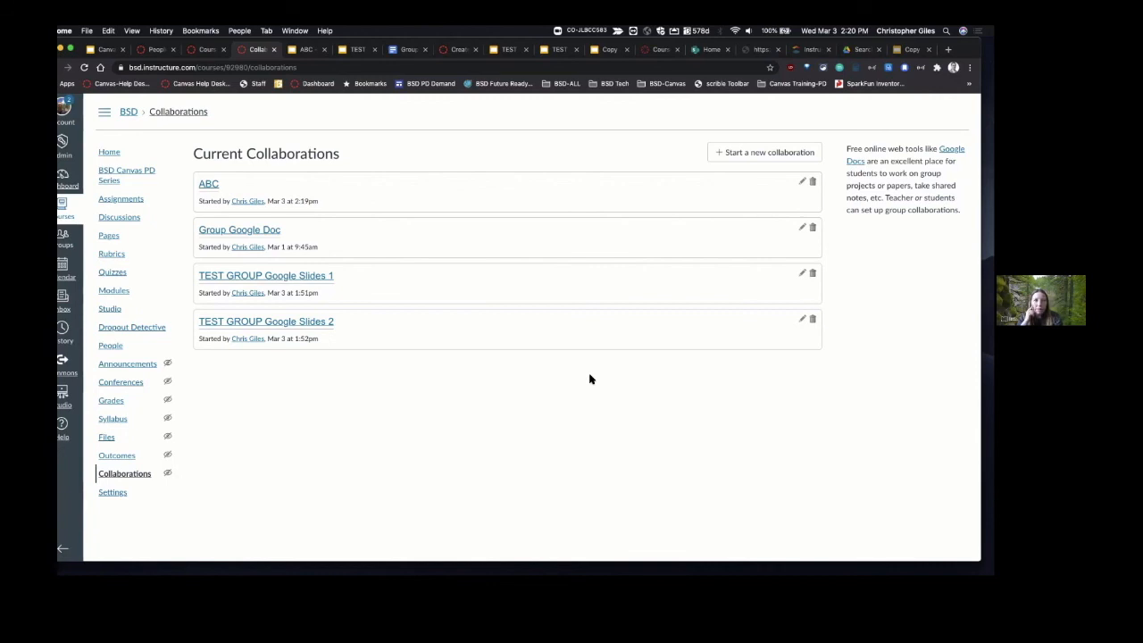
left_click(208, 183)
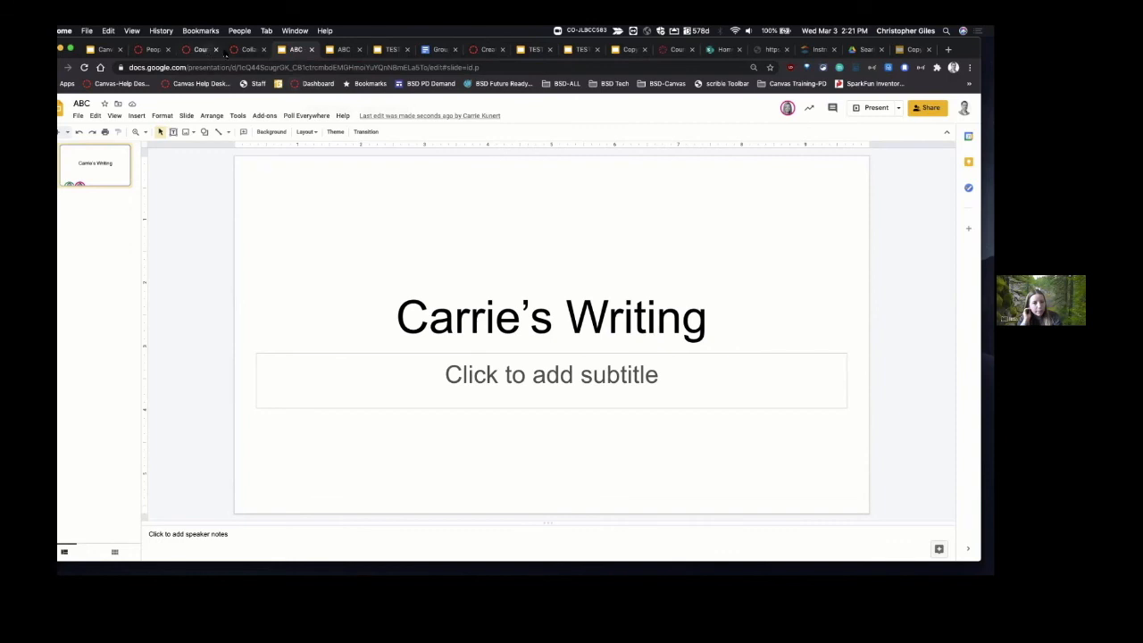
left_click(241, 51)
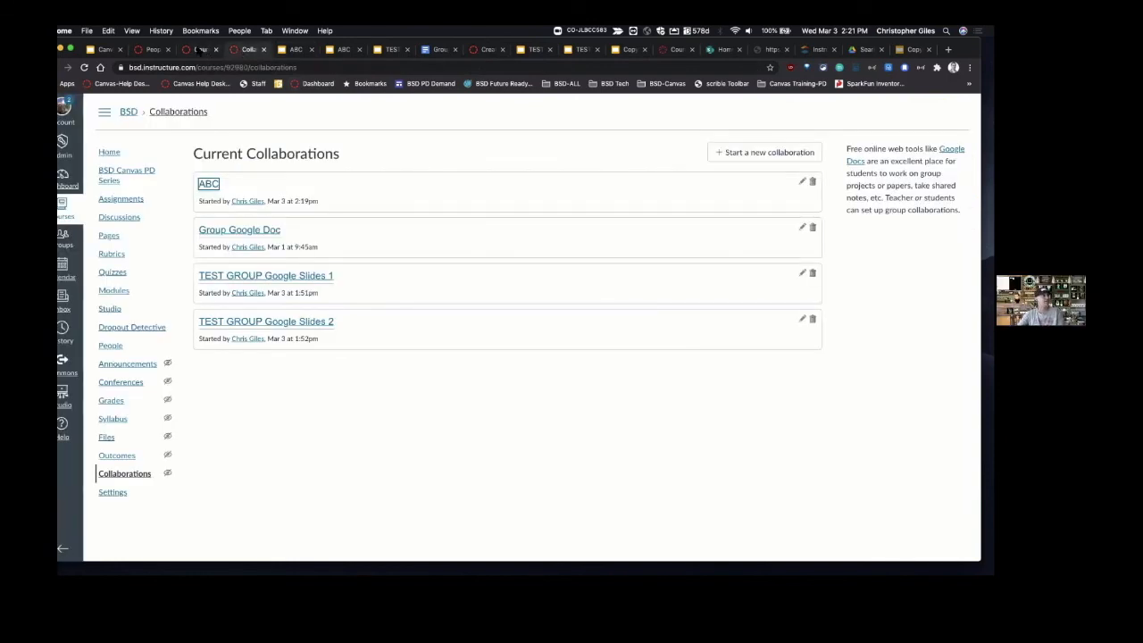
Step: Add a group named with a participant's first name to the Collab test group set, leaving its membership limit blank
left_click(200, 50)
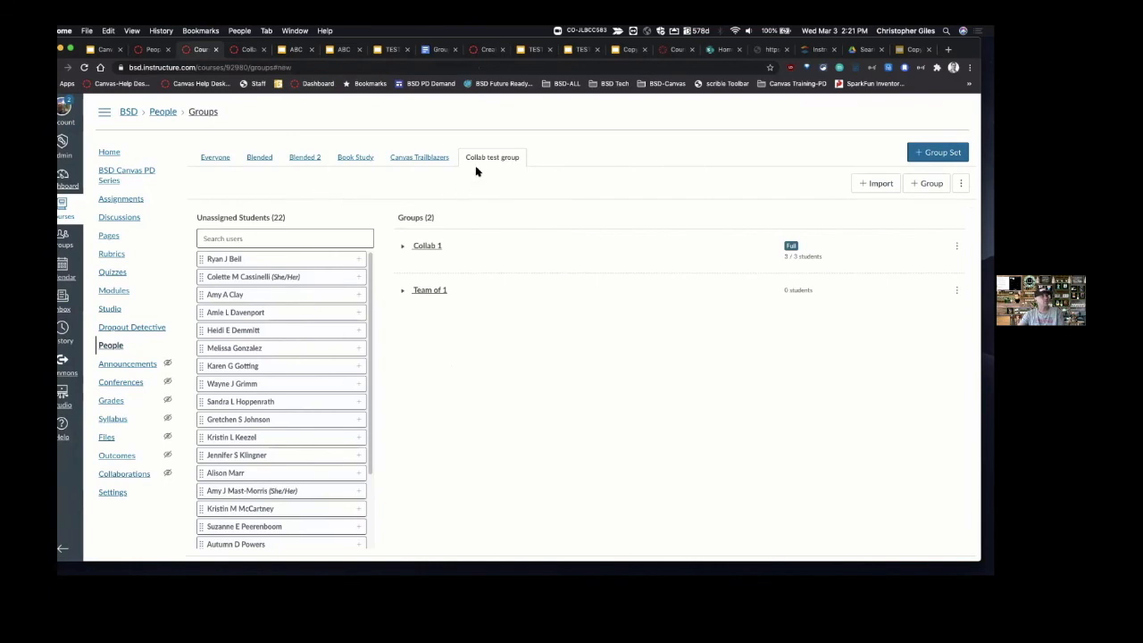
left_click(927, 183)
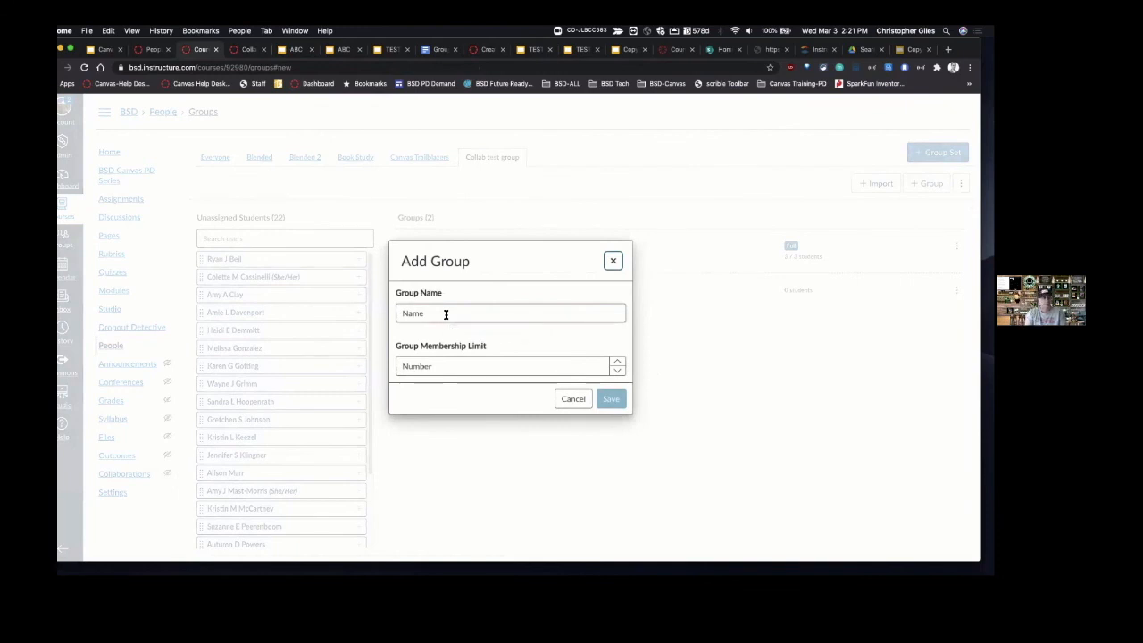
left_click(446, 314)
type("Car")
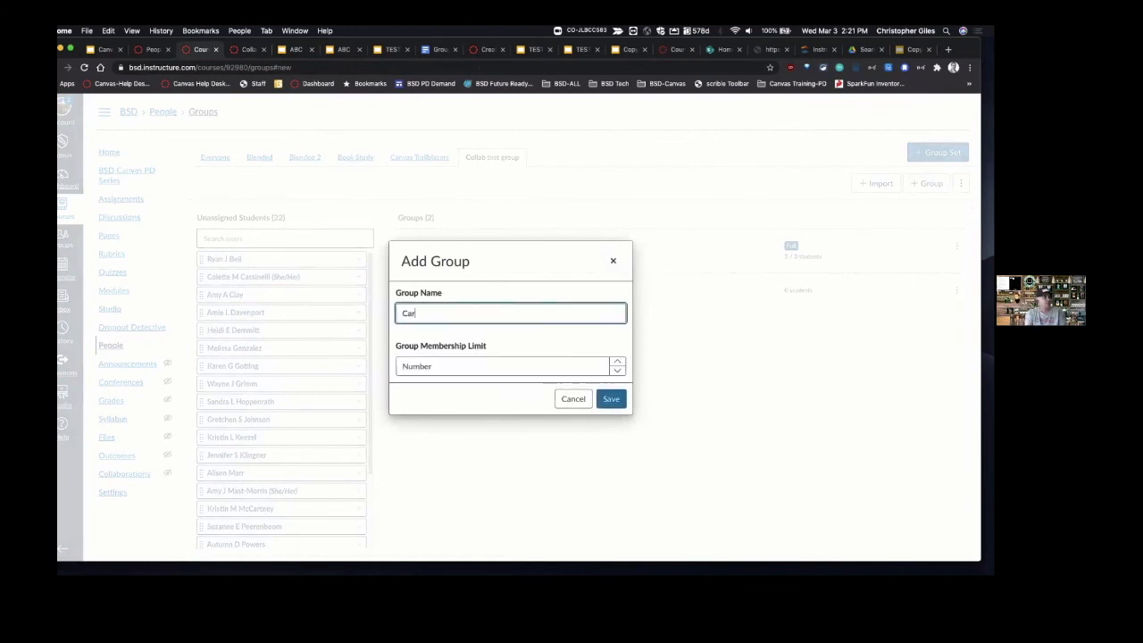
type("rie")
left_click(611, 398)
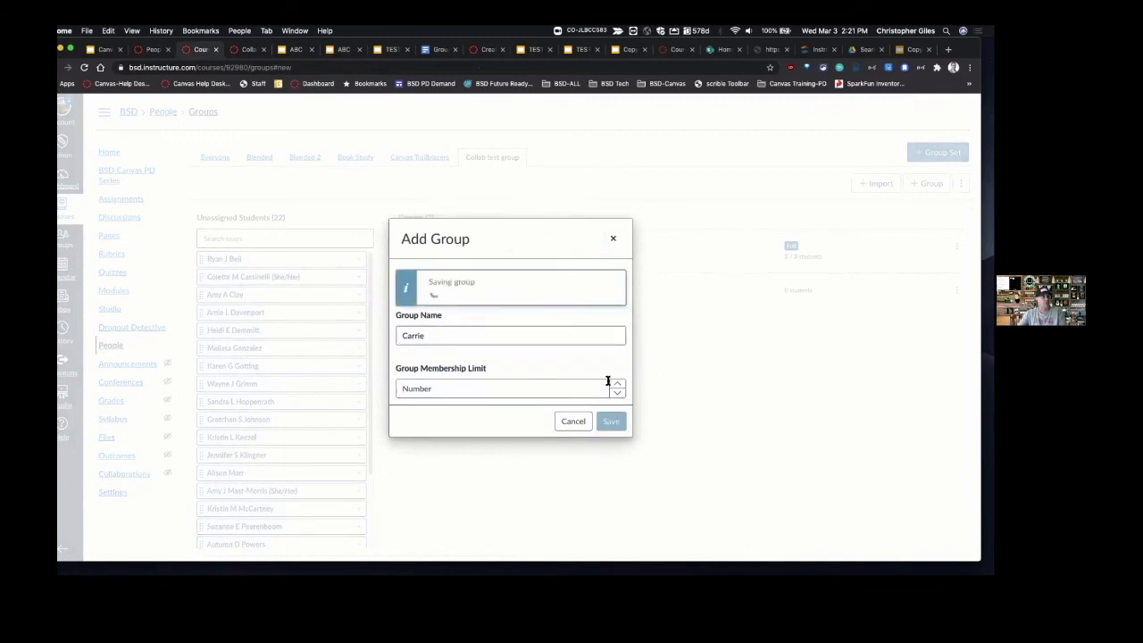